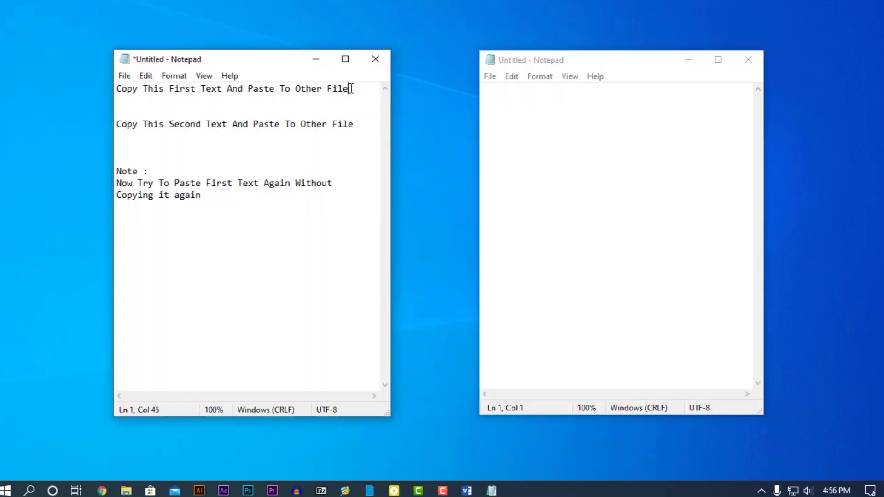
# Copy the left note's first line into the empty right note
pyautogui.moveTo(350, 88); pyautogui.dragTo(109, 83)
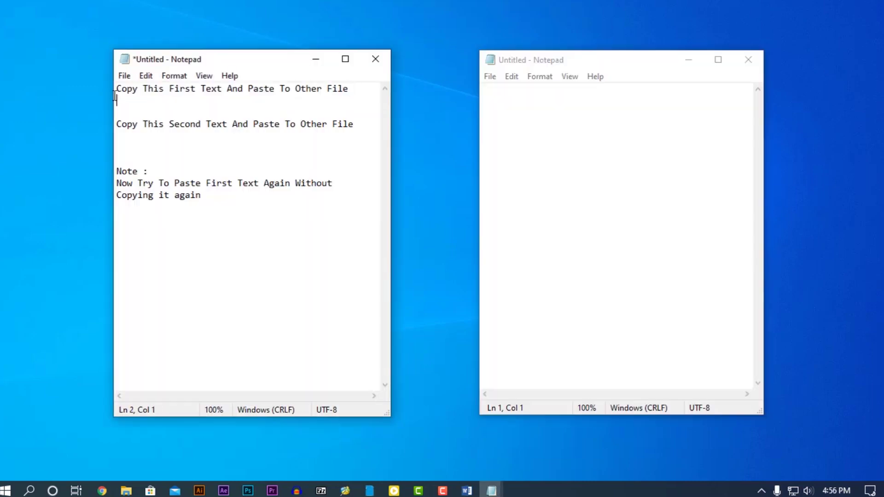
pyautogui.hotkey('ctrl', 'c')
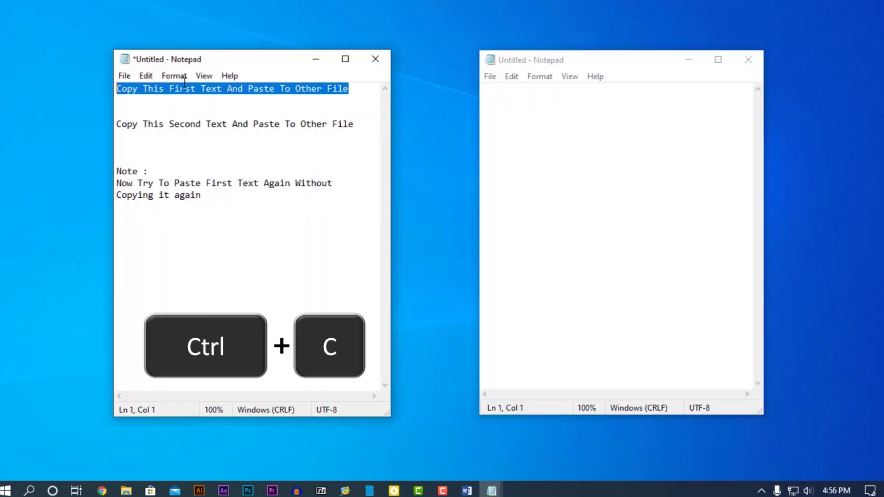
pyautogui.click(496, 95)
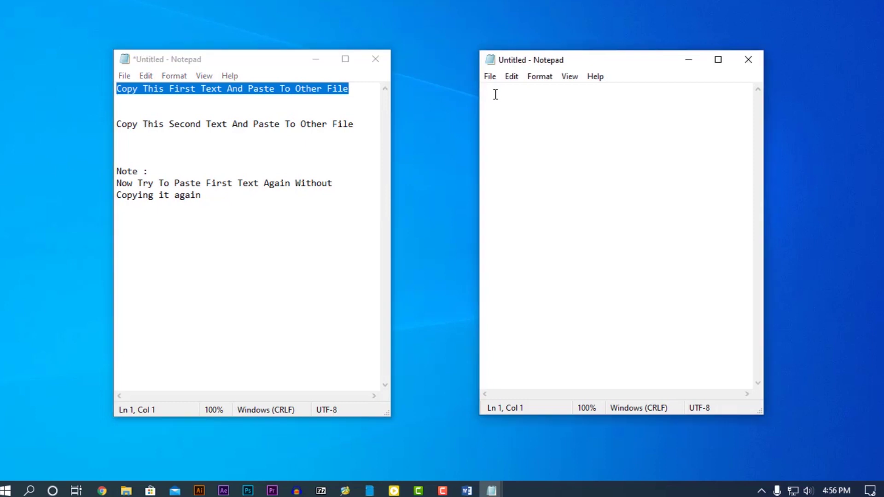
pyautogui.hotkey('ctrl', 'v')
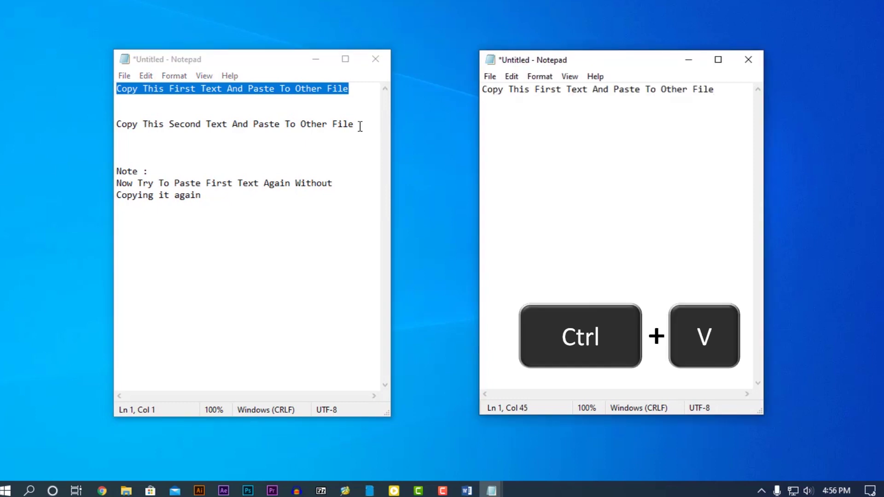
# Paste the left note's second line twice into the right note, ending on a fresh line
pyautogui.moveTo(360, 127); pyautogui.dragTo(106, 127)
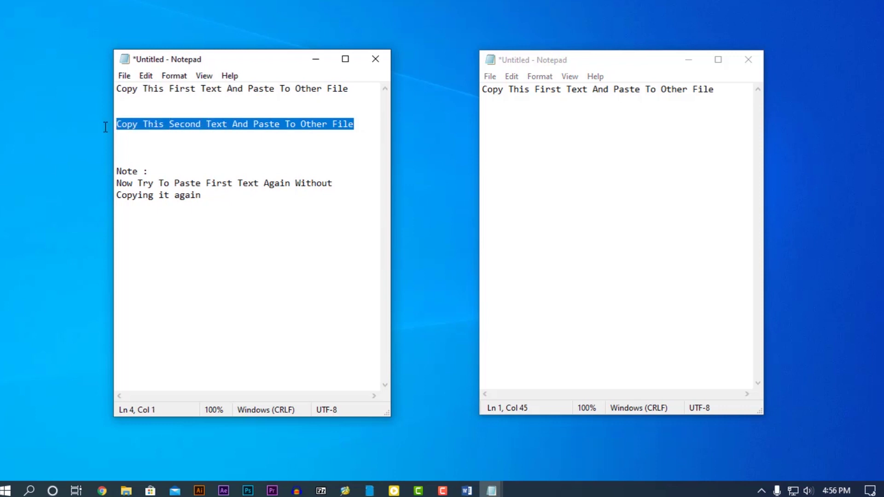
pyautogui.click(646, 125)
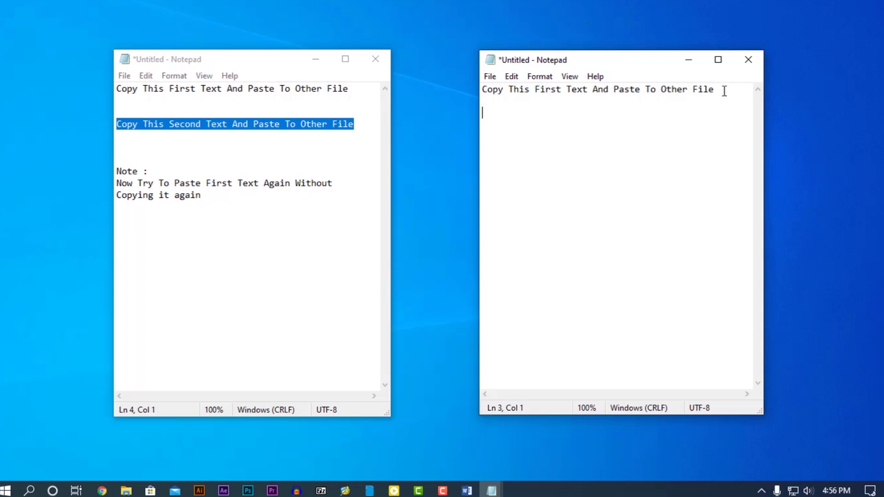
pyautogui.hotkey('ctrl', 'v')
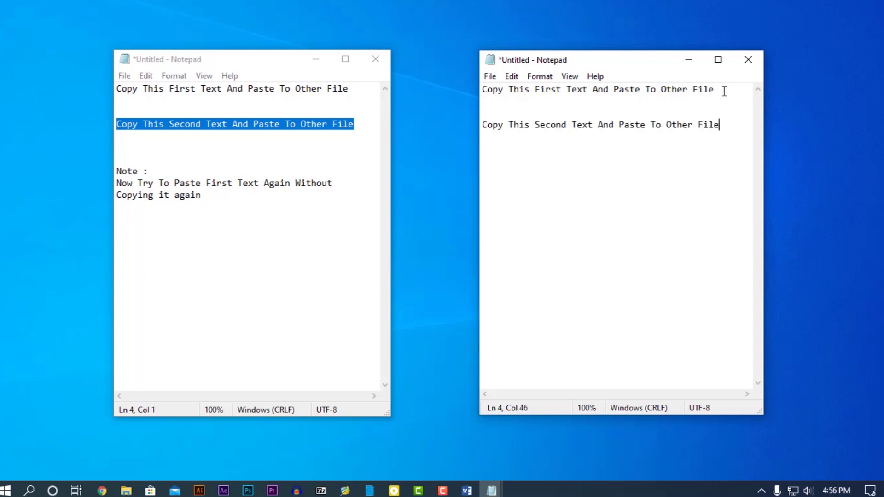
pyautogui.click(194, 208)
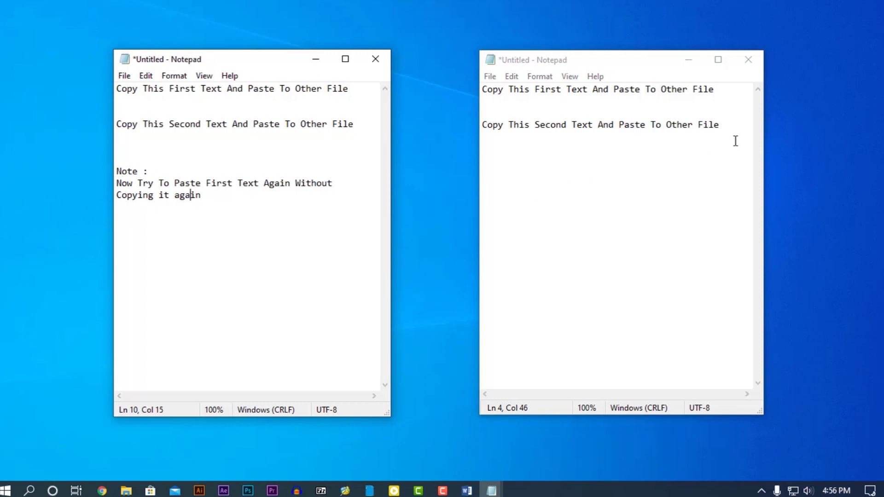
pyautogui.click(729, 127)
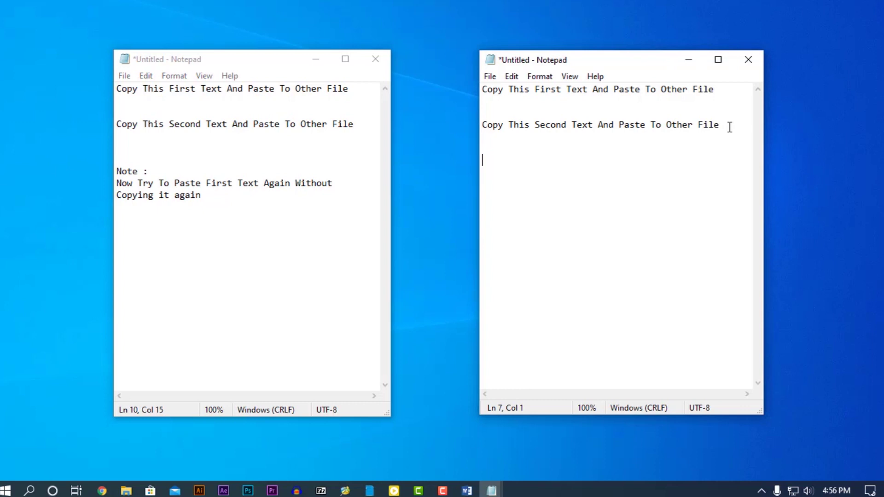
pyautogui.hotkey('ctrl', 'v')
pyautogui.press('Return')
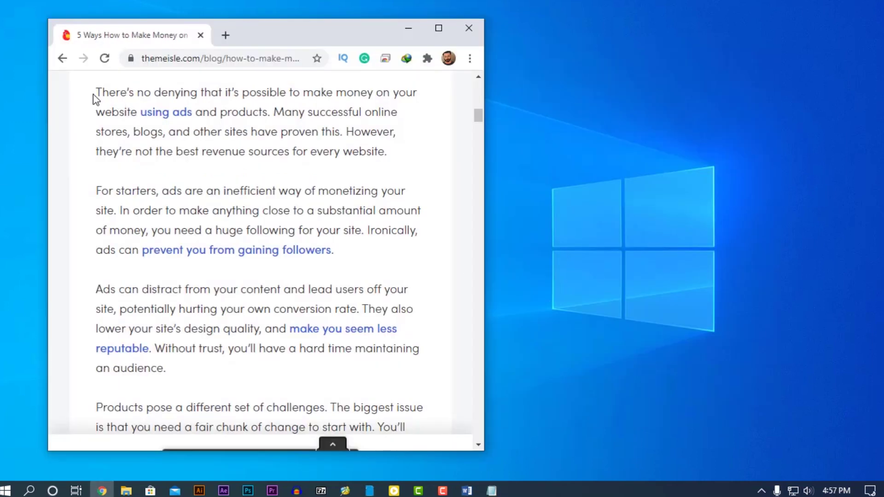
# Copy the article's first, 'Ads can distract' and 'Products pose' paragraphs, then bring up blank Word
pyautogui.moveTo(99, 92); pyautogui.dragTo(395, 156)
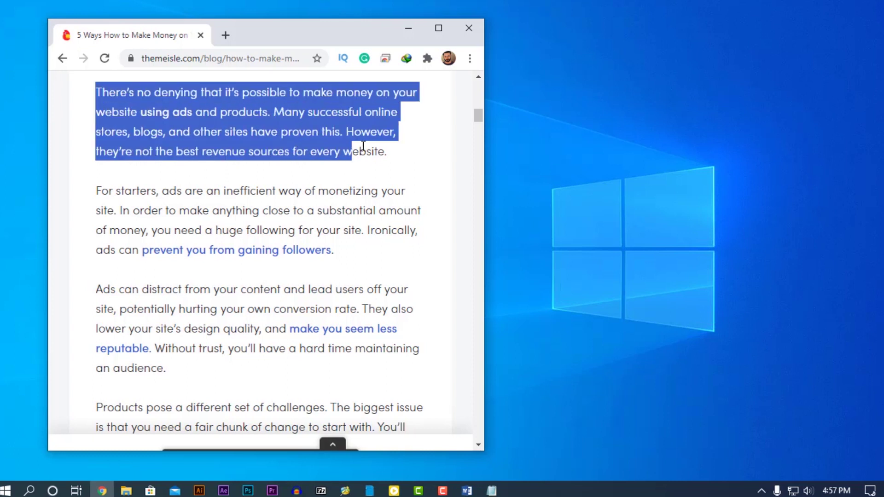
pyautogui.hotkey('ctrl', 'c')
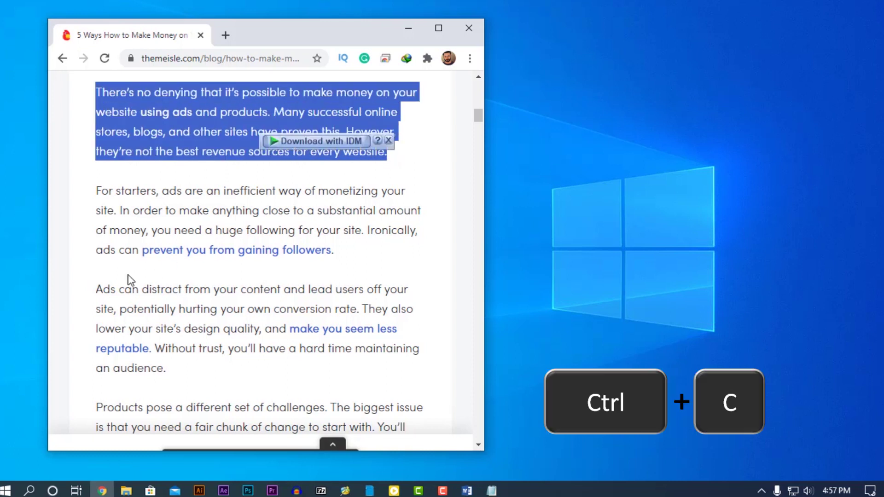
pyautogui.moveTo(96, 289)
pyautogui.mouseDown()
pyautogui.moveTo(183, 346)
pyautogui.moveTo(198, 368)
pyautogui.mouseUp()
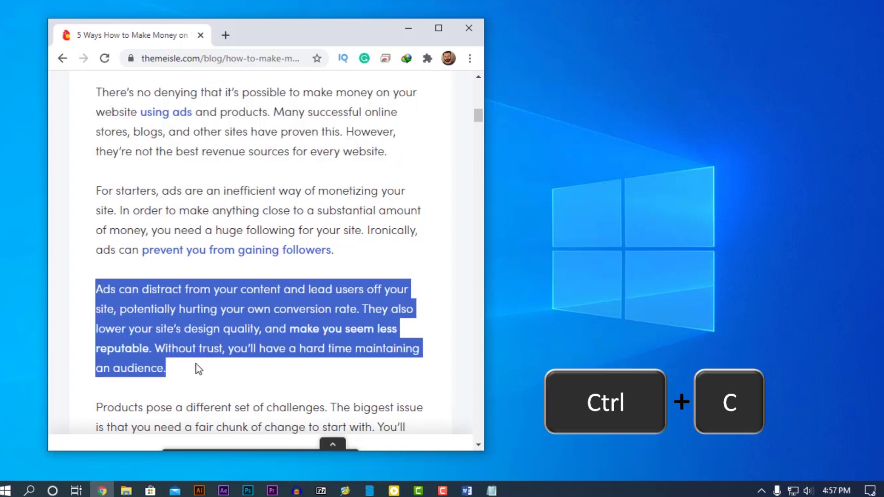
pyautogui.click(204, 387)
pyautogui.moveTo(96, 409)
pyautogui.mouseDown()
pyautogui.moveTo(404, 427)
pyautogui.moveTo(420, 437)
pyautogui.mouseUp()
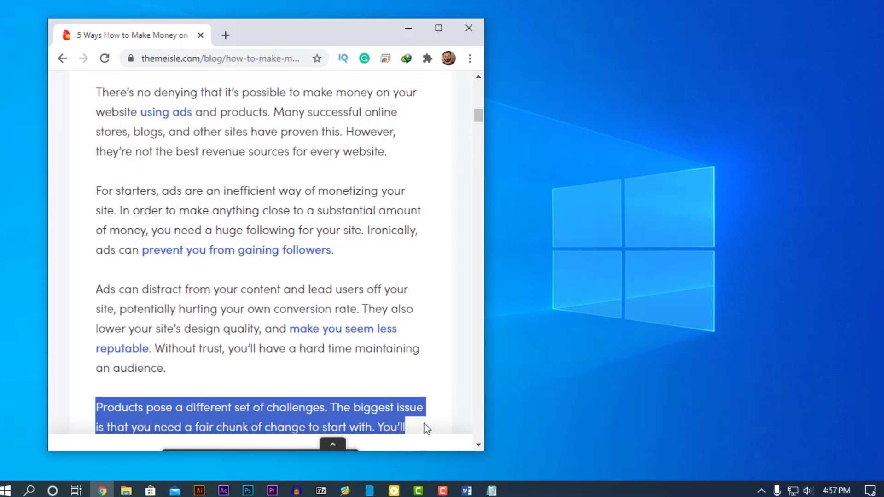
pyautogui.click(427, 429)
pyautogui.click(466, 490)
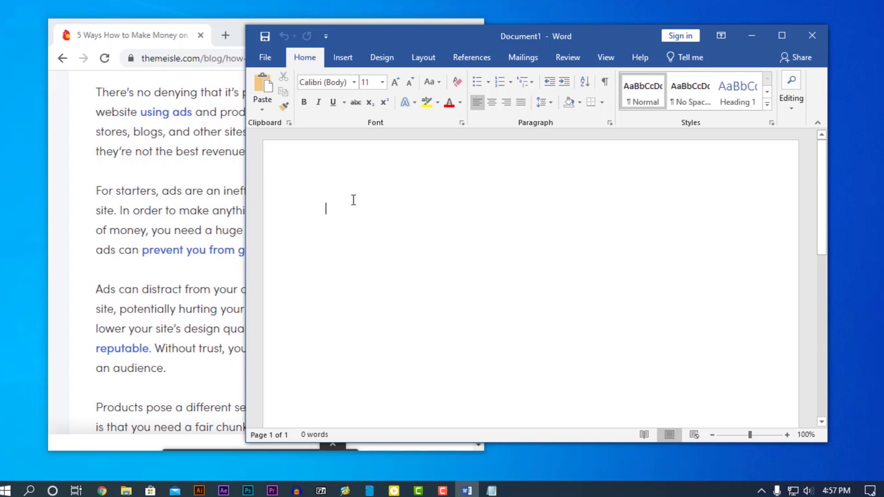
# Paste the 'Ads can distract', 'There's no denying' and 'Products pose' paragraphs via Win+V history
pyautogui.press('super+v')
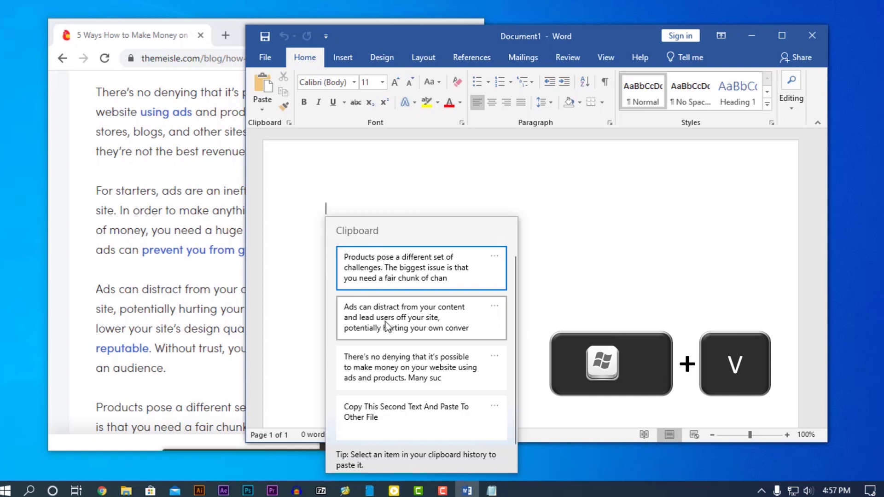
pyautogui.click(390, 334)
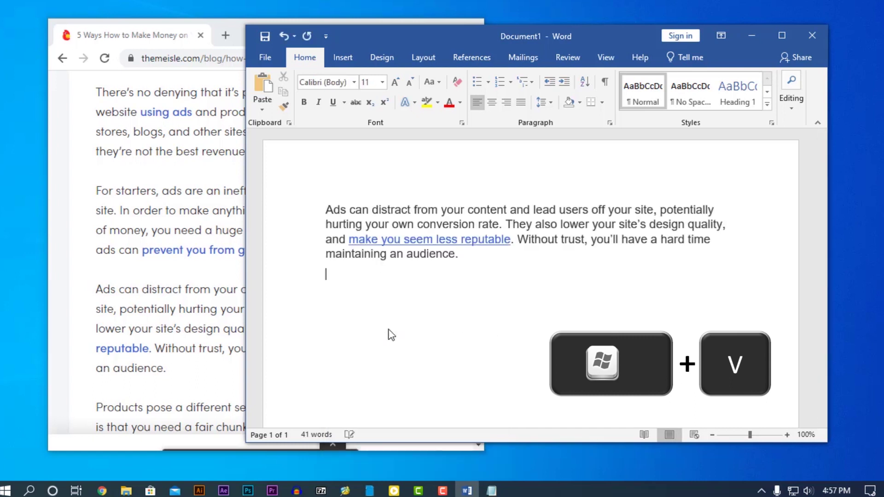
pyautogui.press('super+v')
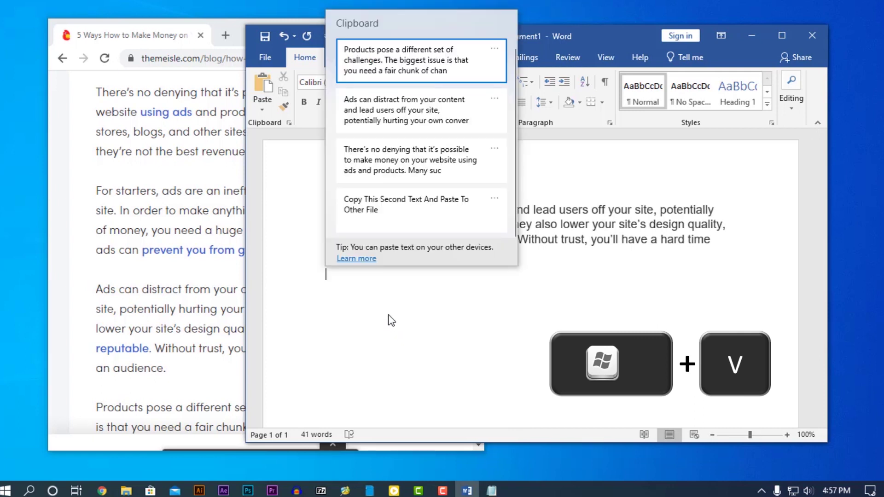
pyautogui.click(400, 170)
pyautogui.press('super+v')
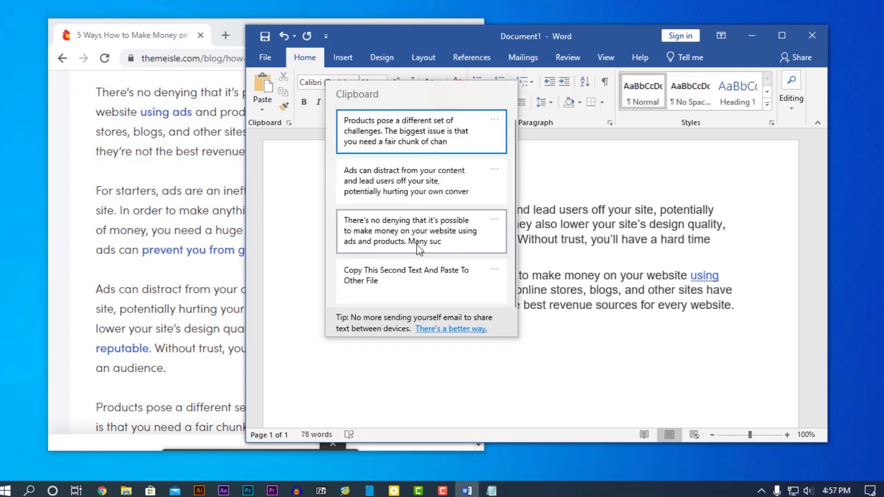
pyautogui.press('Return')
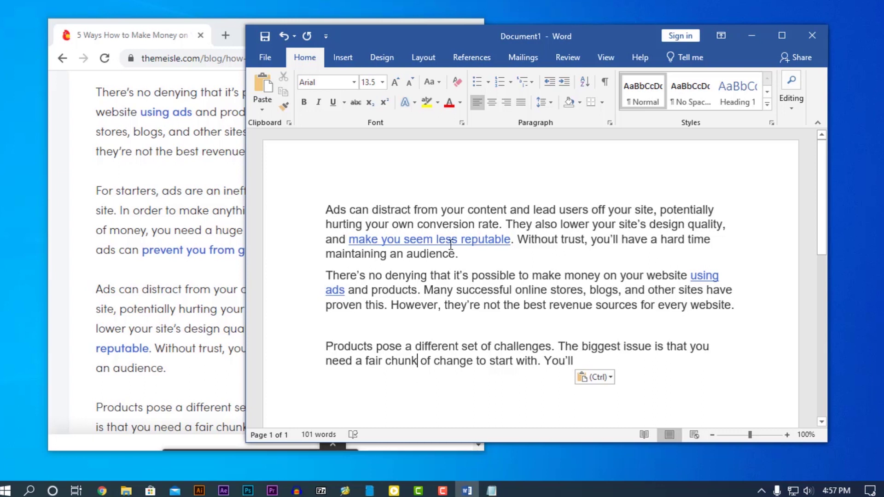
pyautogui.click(137, 37)
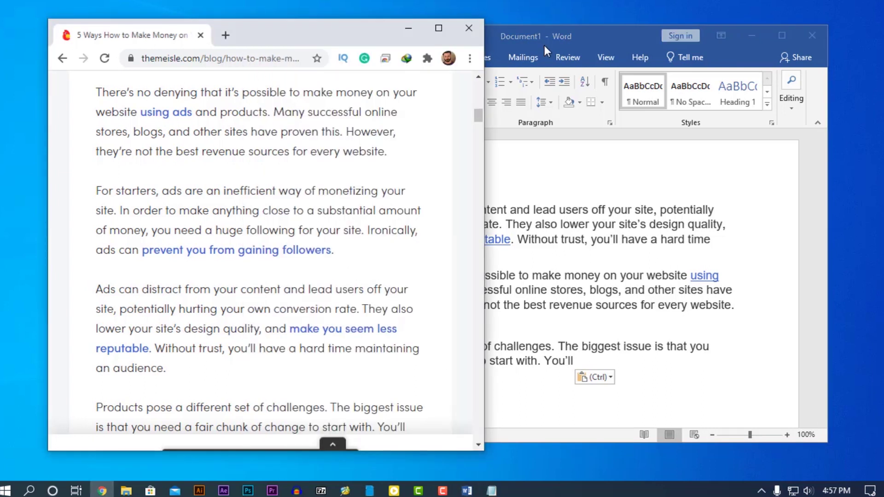
pyautogui.click(556, 38)
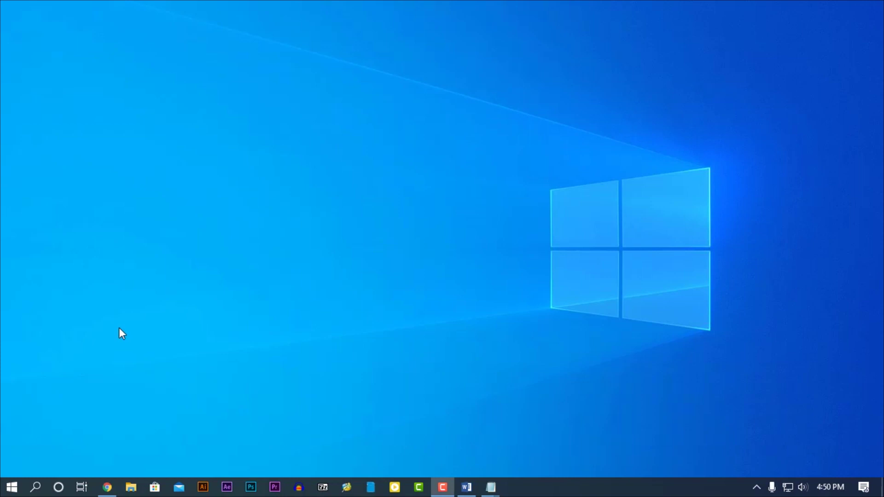
# Search 'clip' from Start and switch Clipboard history to On in Clipboard settings
pyautogui.click(13, 488)
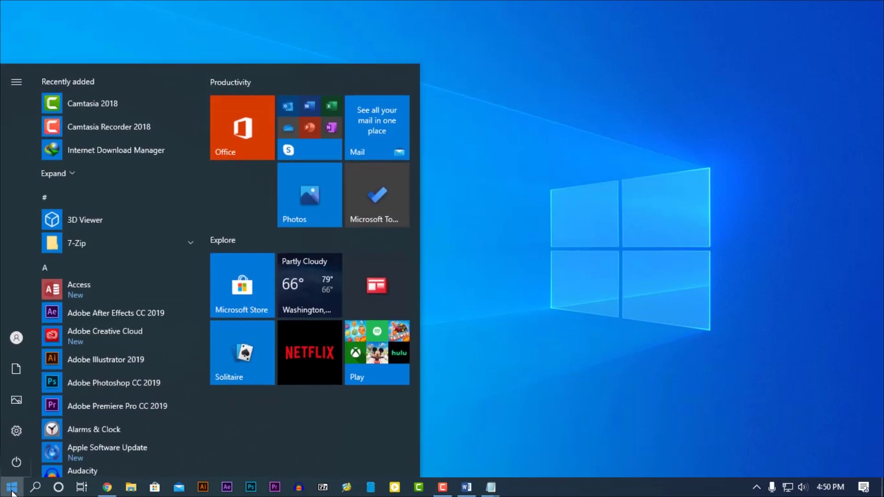
pyautogui.write('clip')
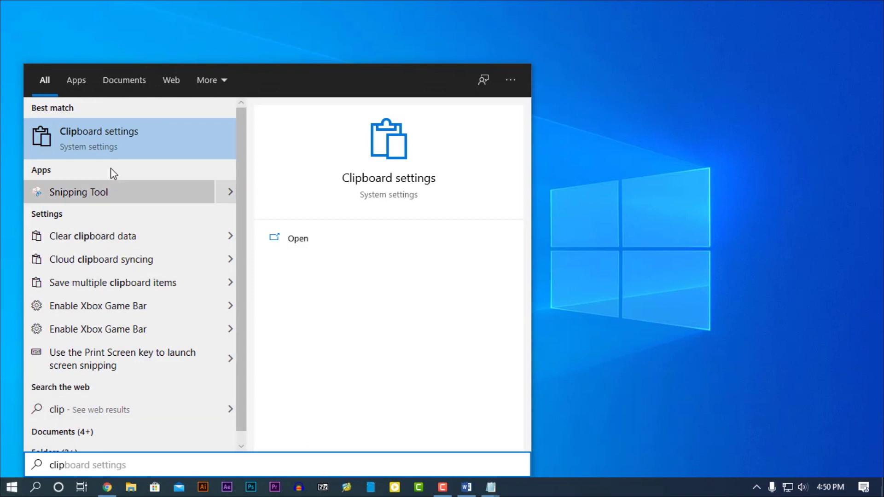
pyautogui.click(120, 137)
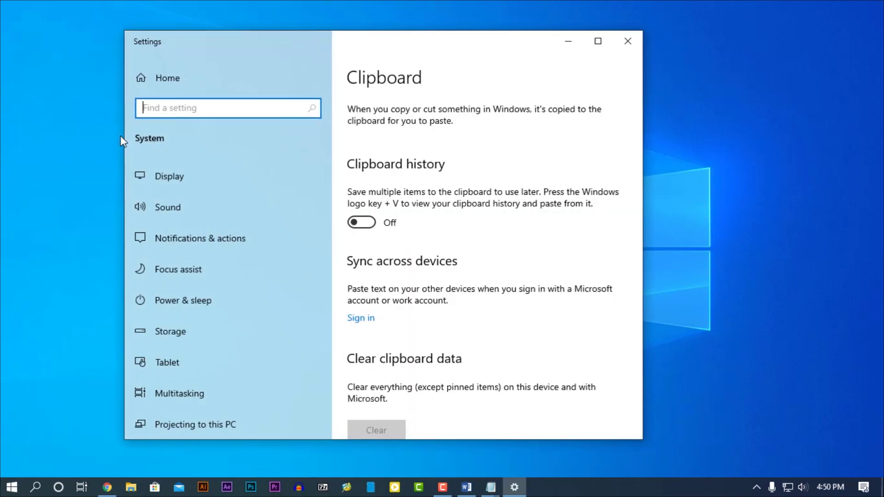
pyautogui.click(368, 223)
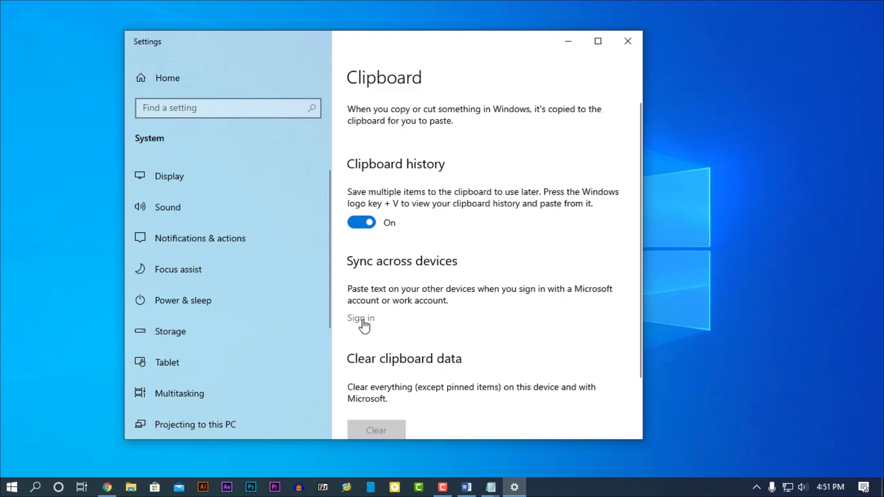
# Delete the 'Ads can distract' entry from the Win+V clipboard history panel
pyautogui.press('super+v')
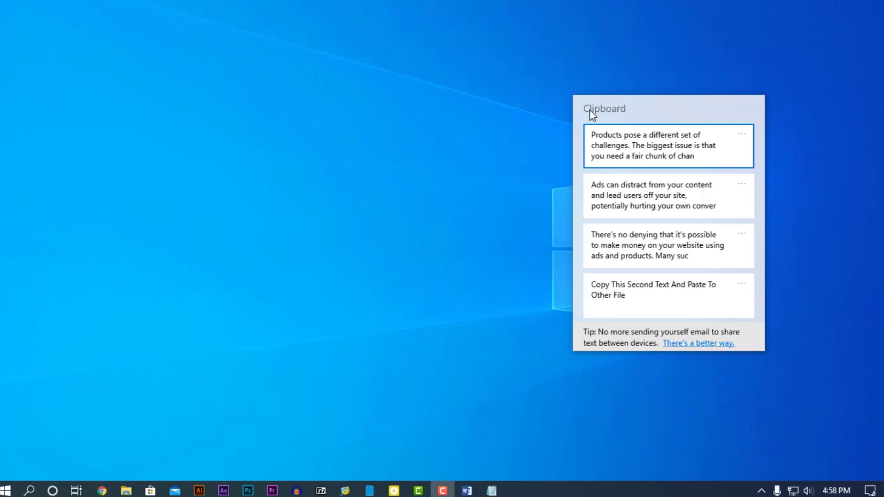
pyautogui.click(742, 135)
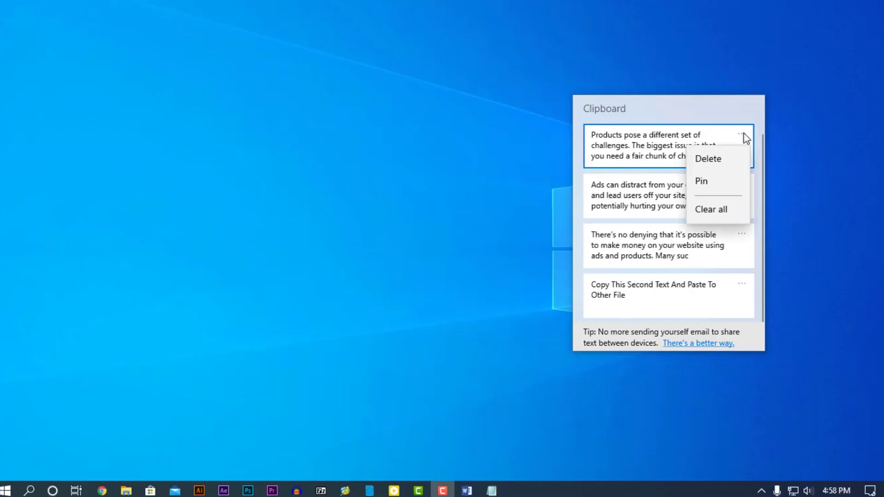
pyautogui.click(716, 180)
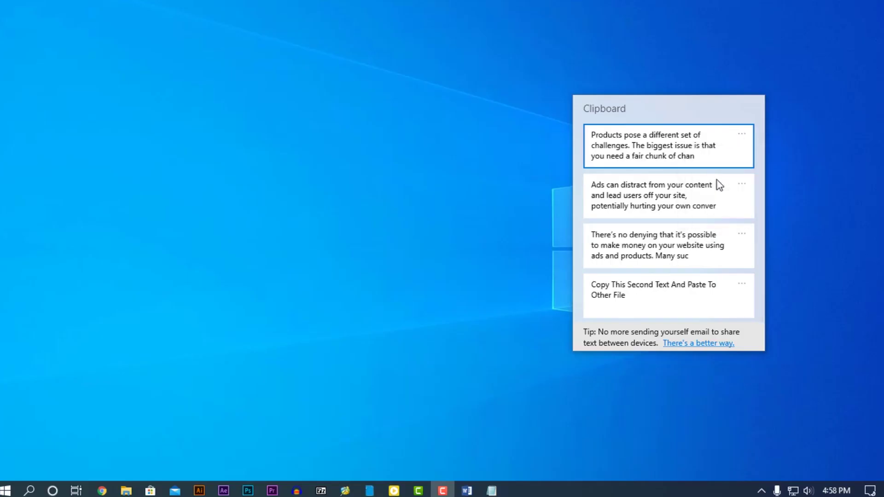
pyautogui.click(742, 184)
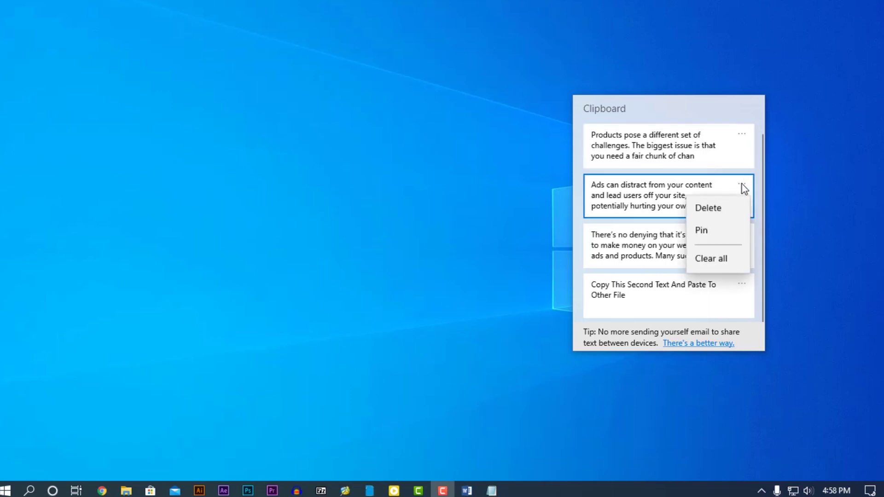
pyautogui.click(728, 207)
pyautogui.click(742, 184)
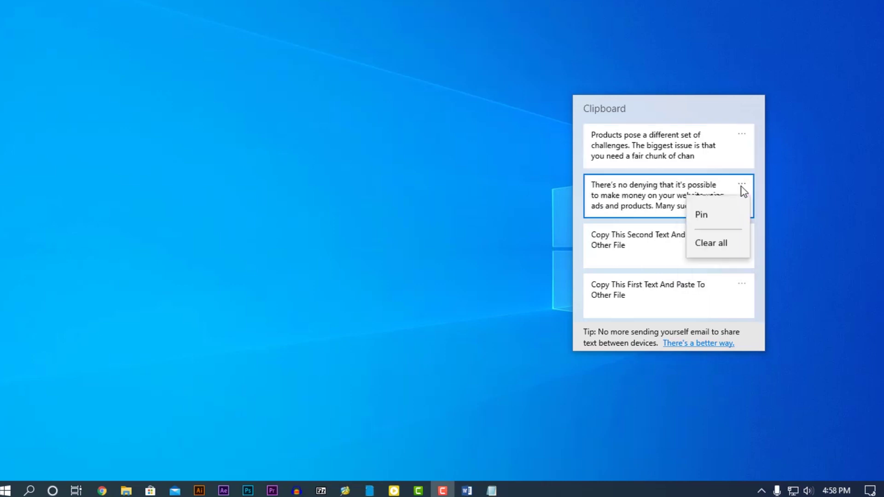